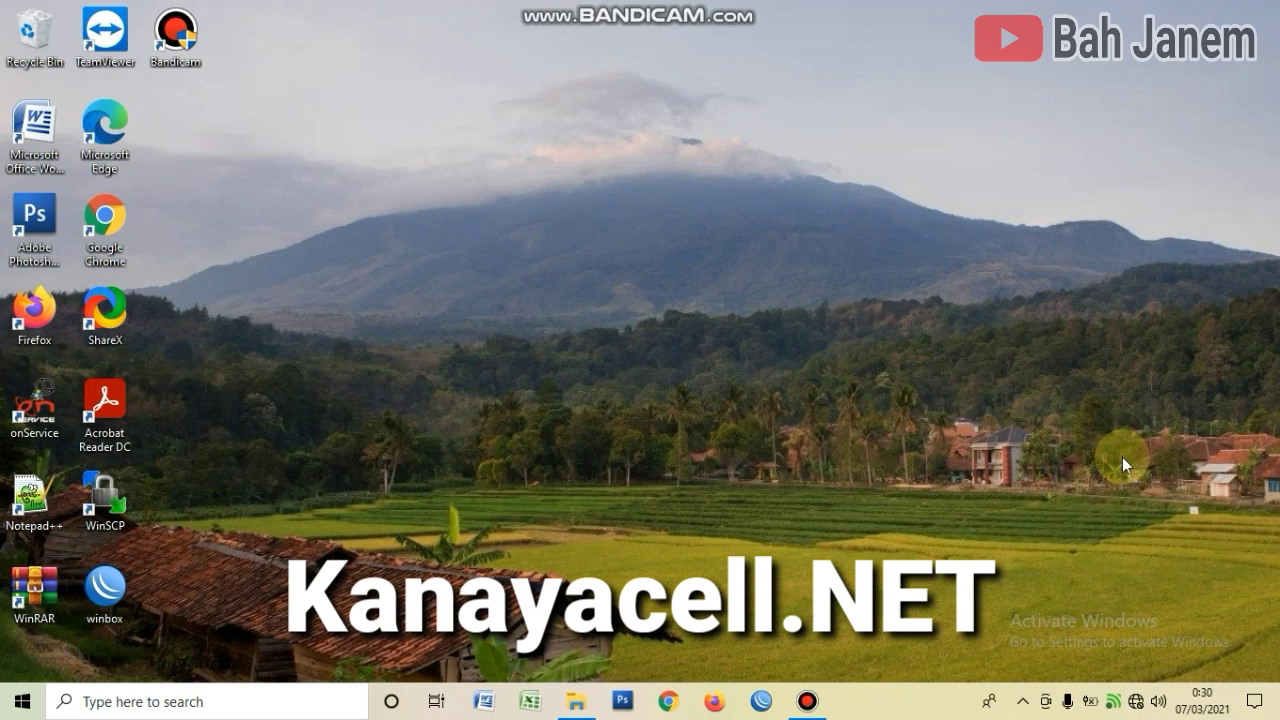
# - Connect the laptop to the open Kanayacell.NET Wi-Fi network from the system tray
pyautogui.click(1137, 703)
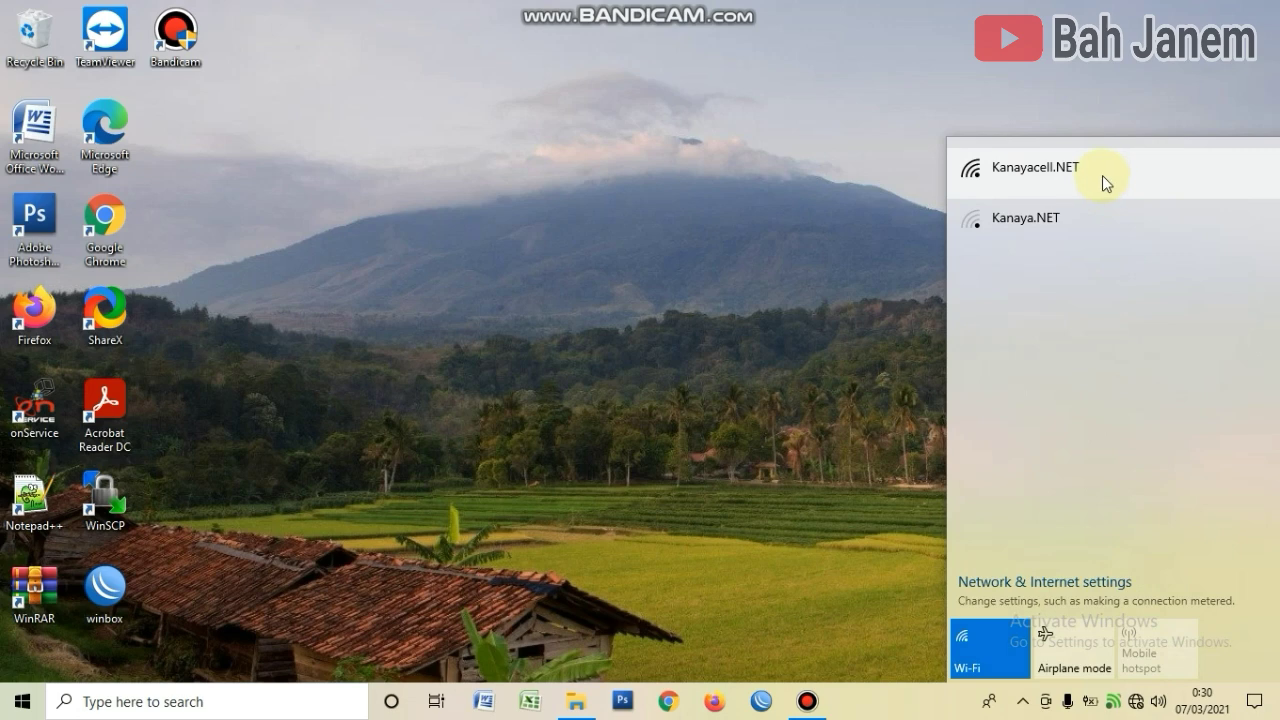
pyautogui.click(1102, 175)
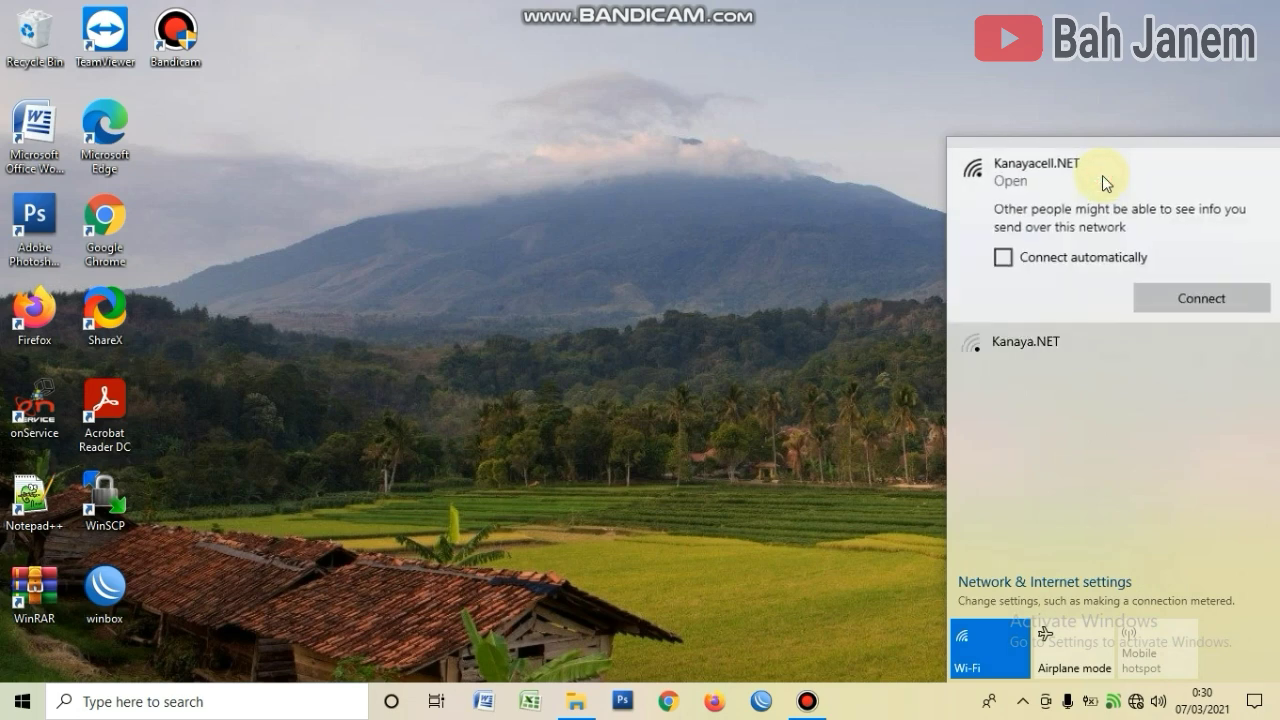
pyautogui.click(1197, 302)
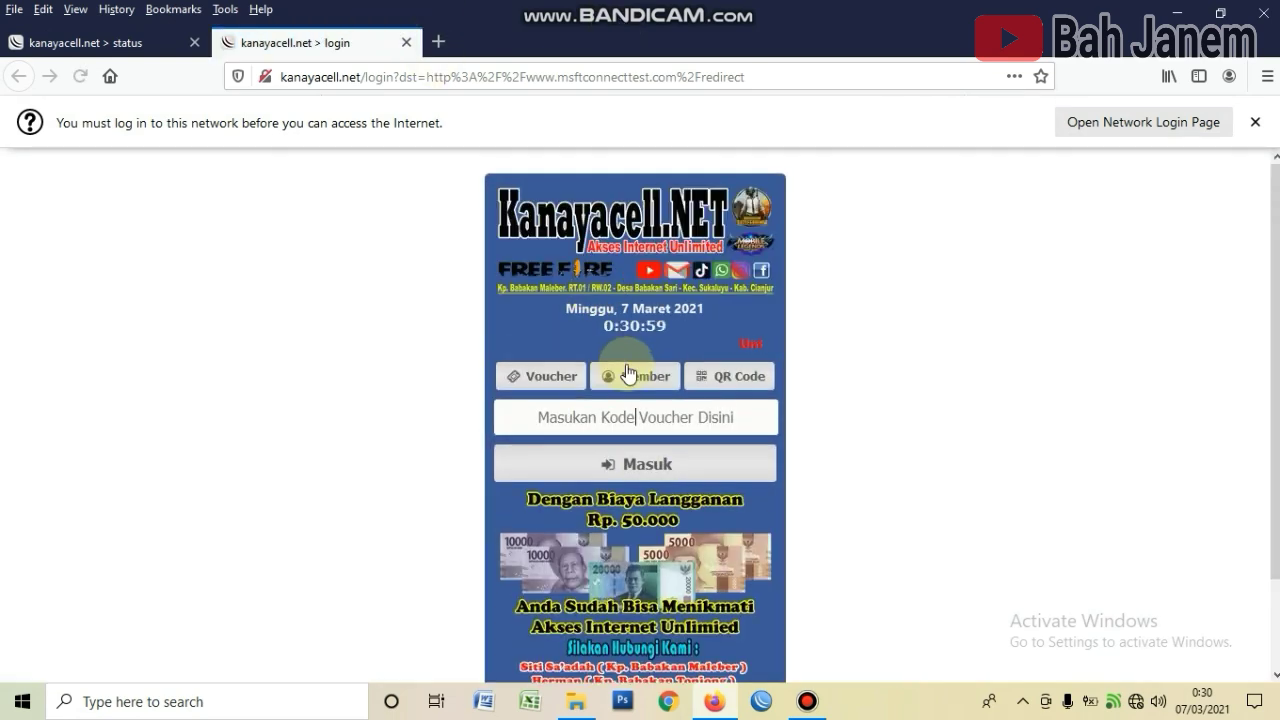
# - Log into the Kanayacell.NET portal with a voucher code and close the status popup
pyautogui.scroll(-2, 846, 380)
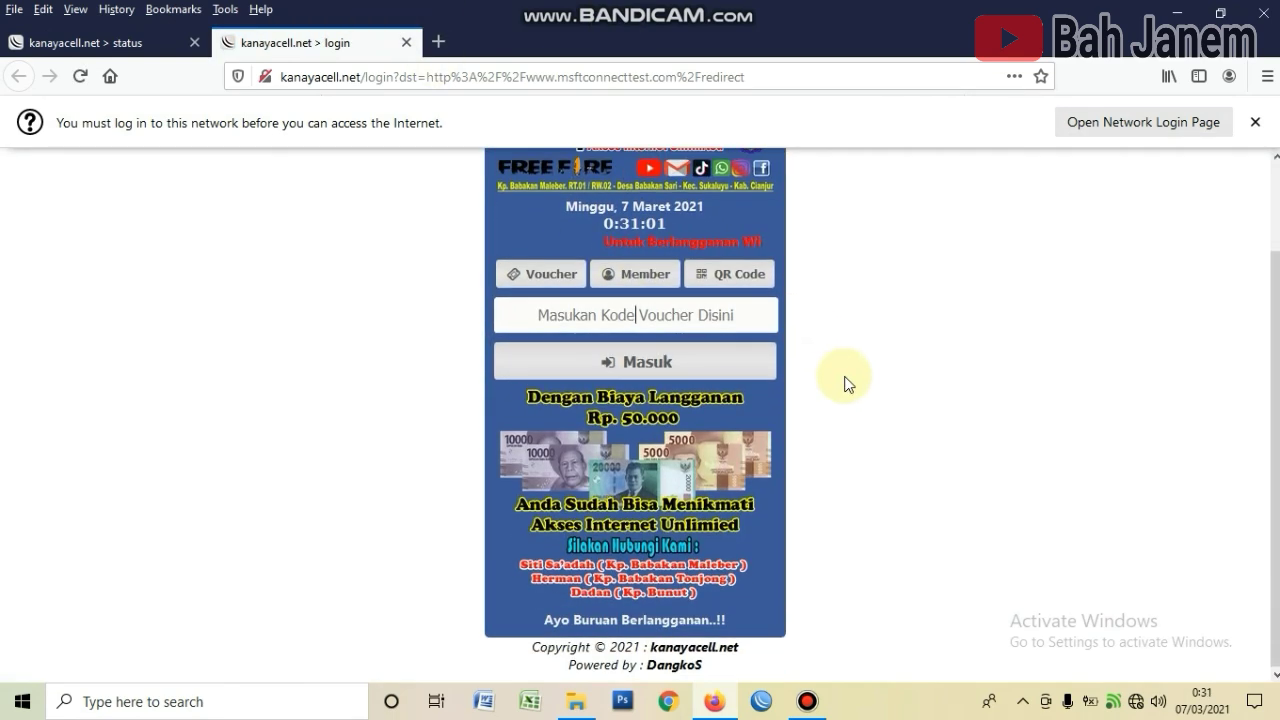
pyautogui.scroll(2, 846, 380)
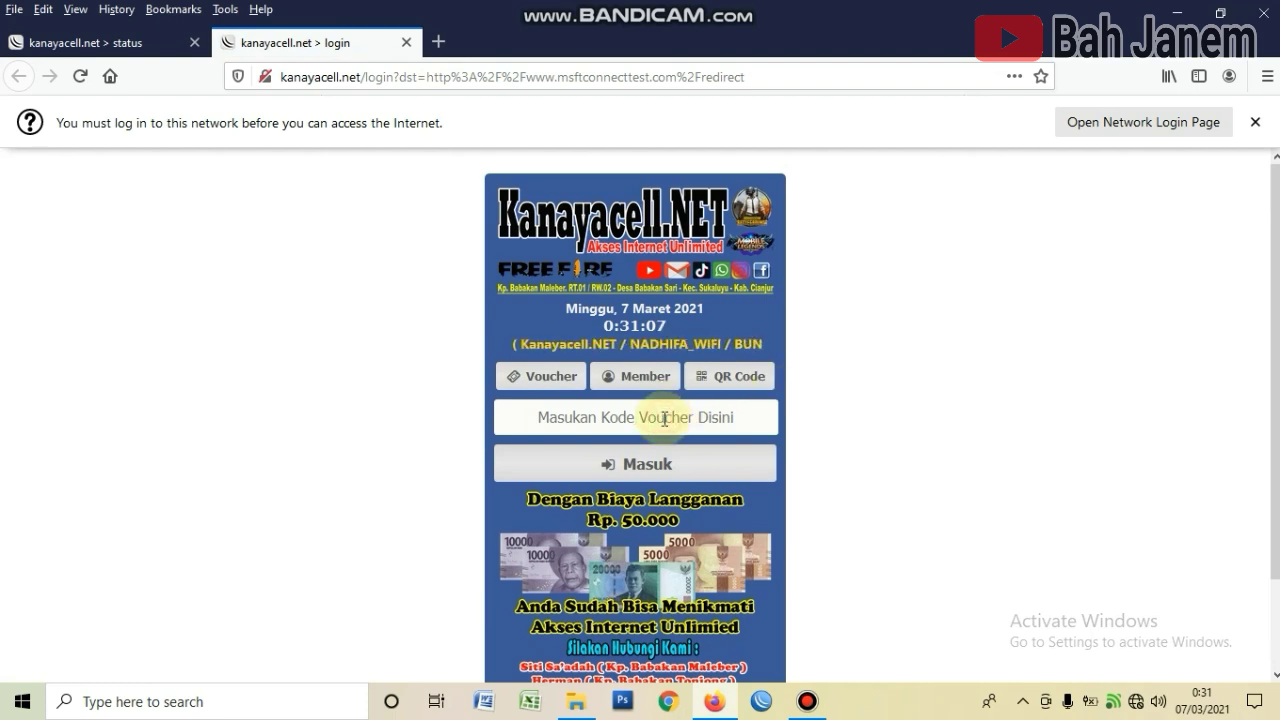
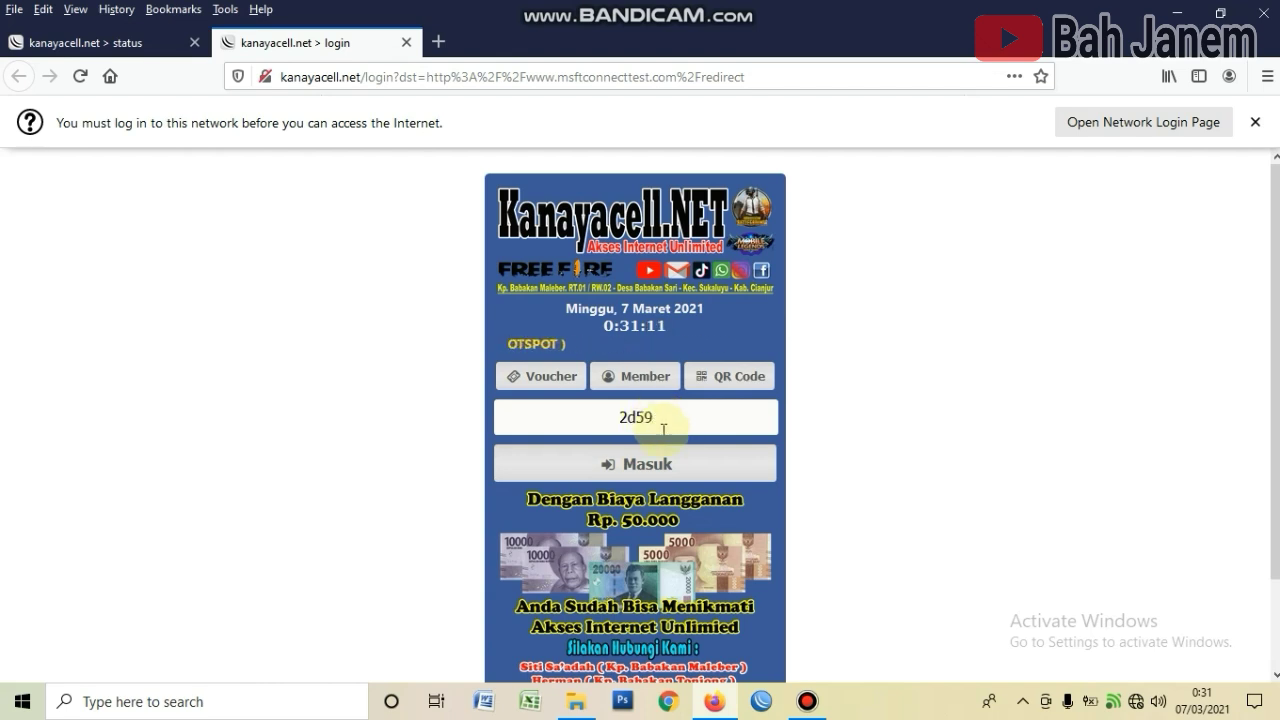
pyautogui.click(683, 473)
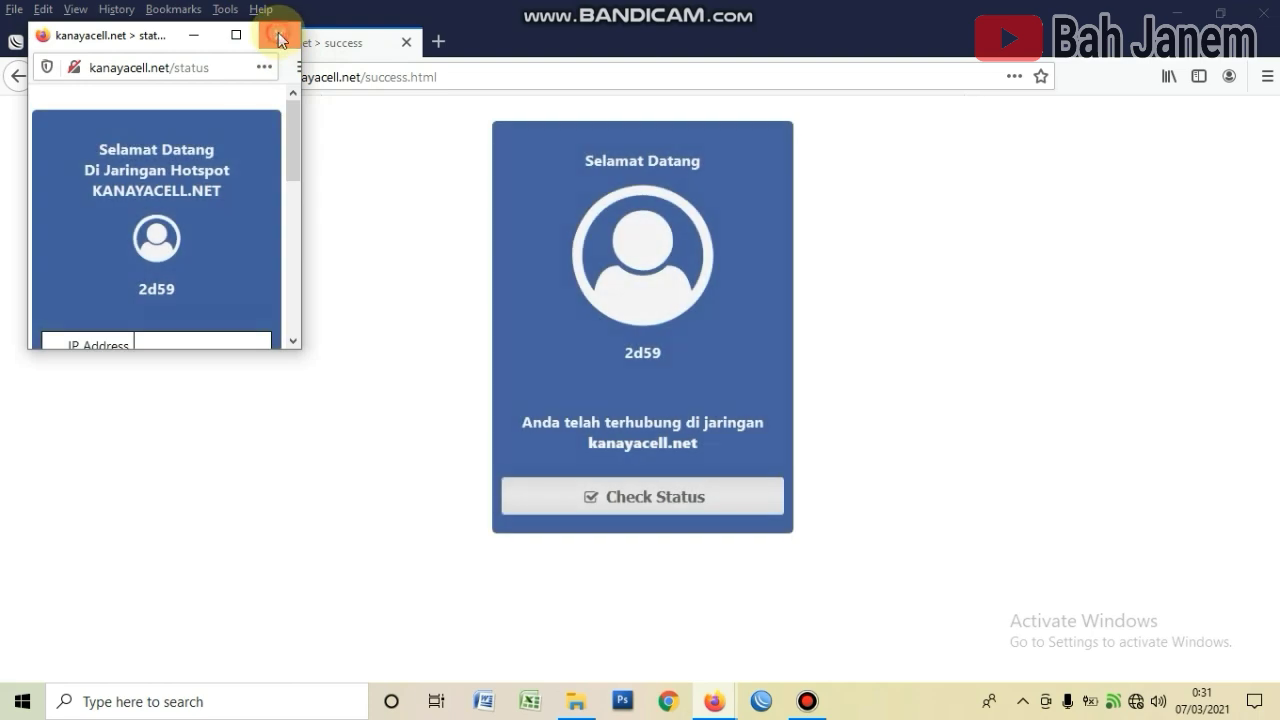
pyautogui.click(280, 40)
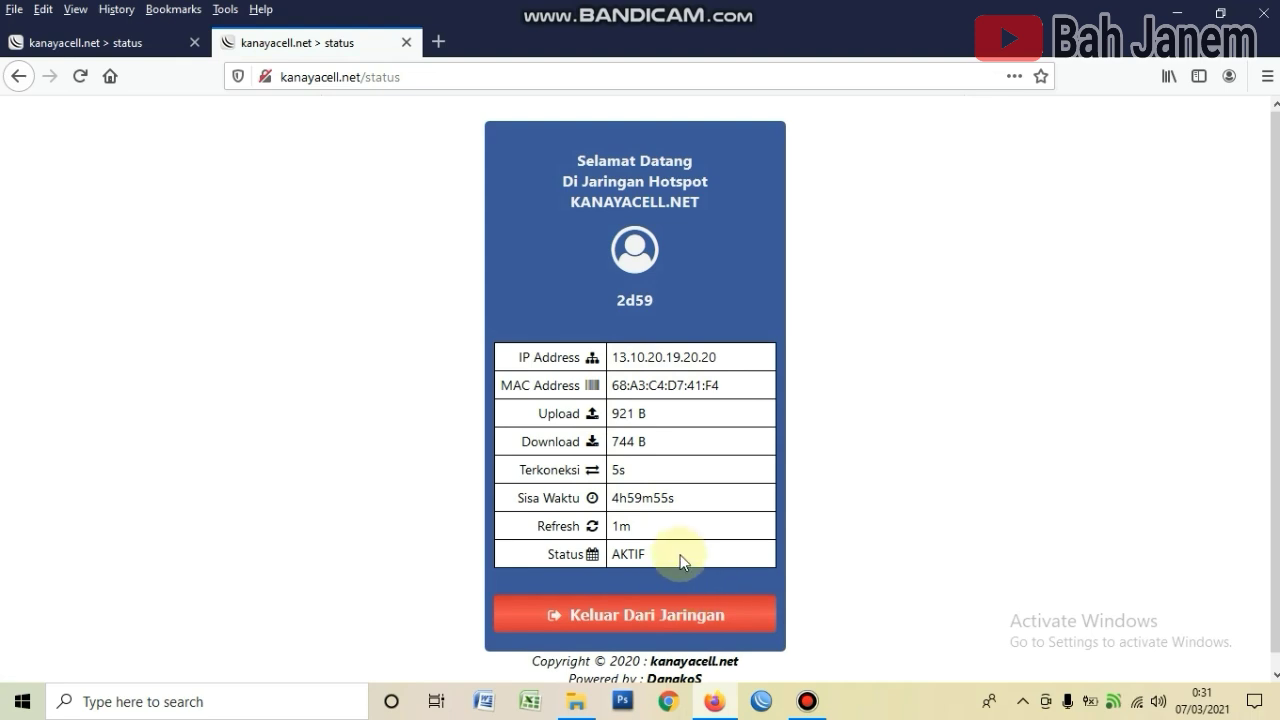
# - Close Firefox with all its tabs and open the YouTube home page in Chrome
pyautogui.click(1262, 12)
pyautogui.click(641, 370)
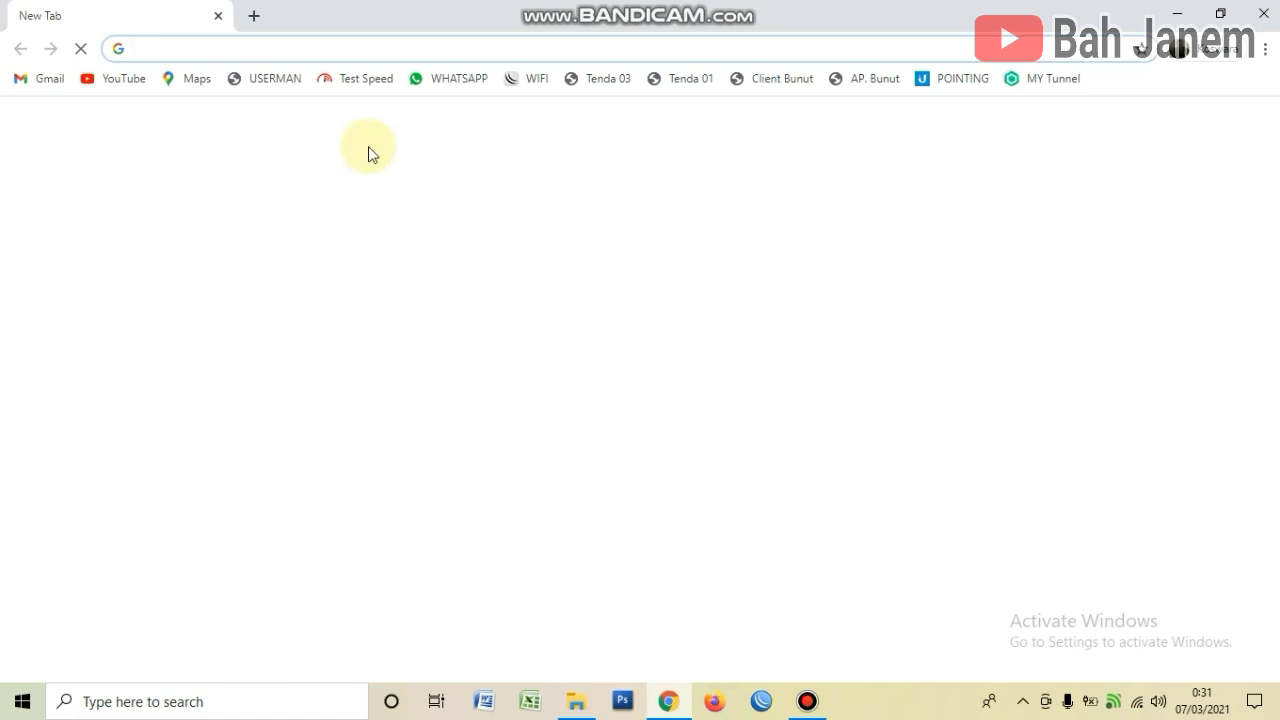
pyautogui.click(135, 84)
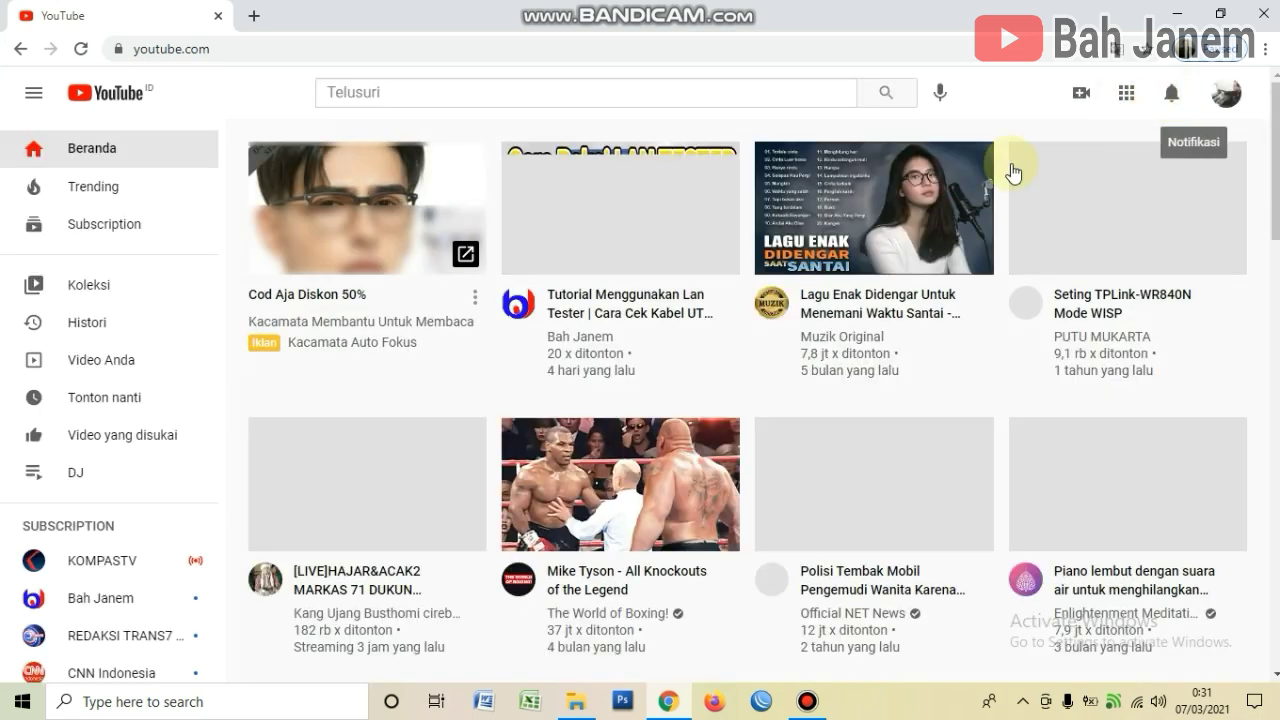
# - Play the Tutorial Menggunakan Lan Tester video with its sound muted
pyautogui.click(622, 217)
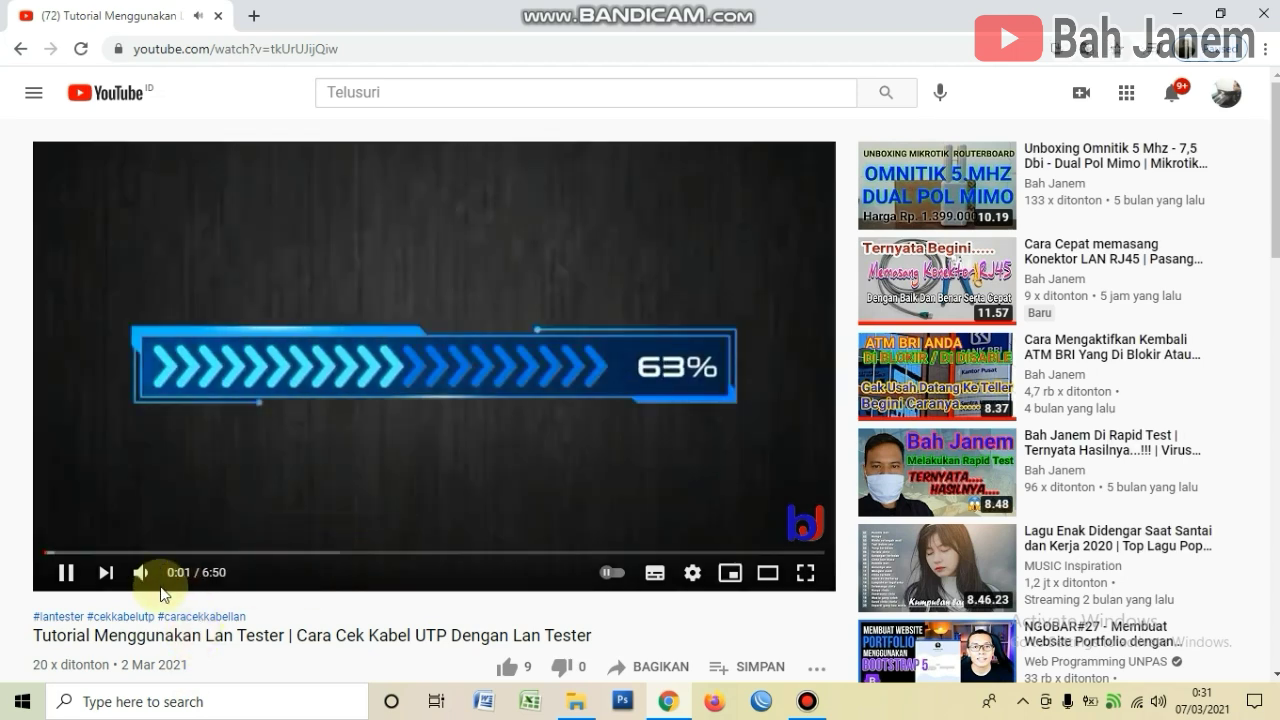
pyautogui.click(139, 573)
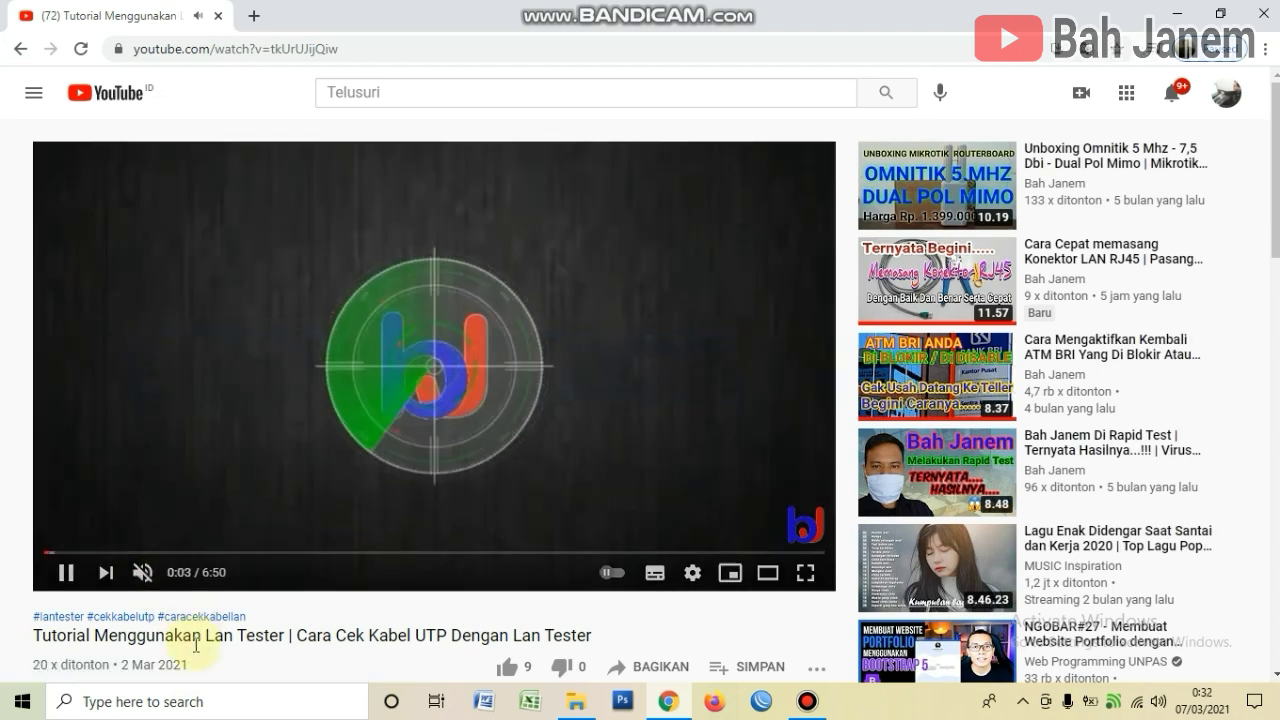
pyautogui.scroll(-2, 623, 551)
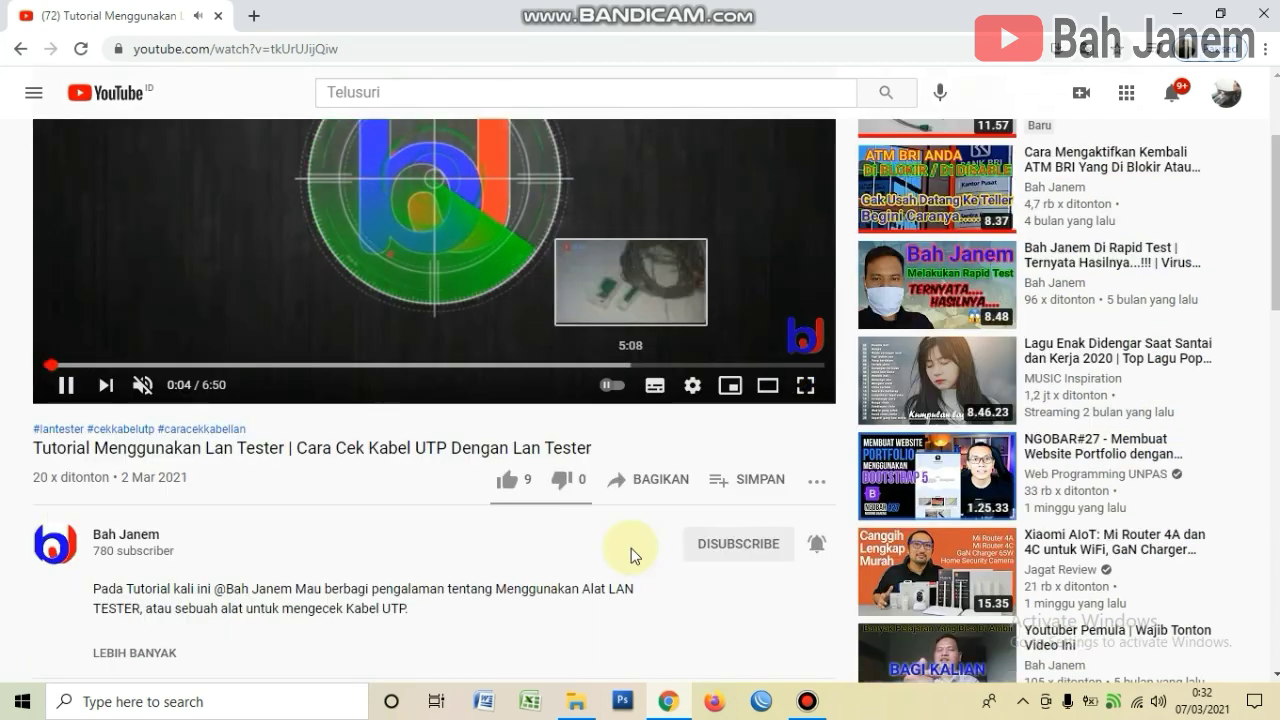
pyautogui.scroll(2, 631, 548)
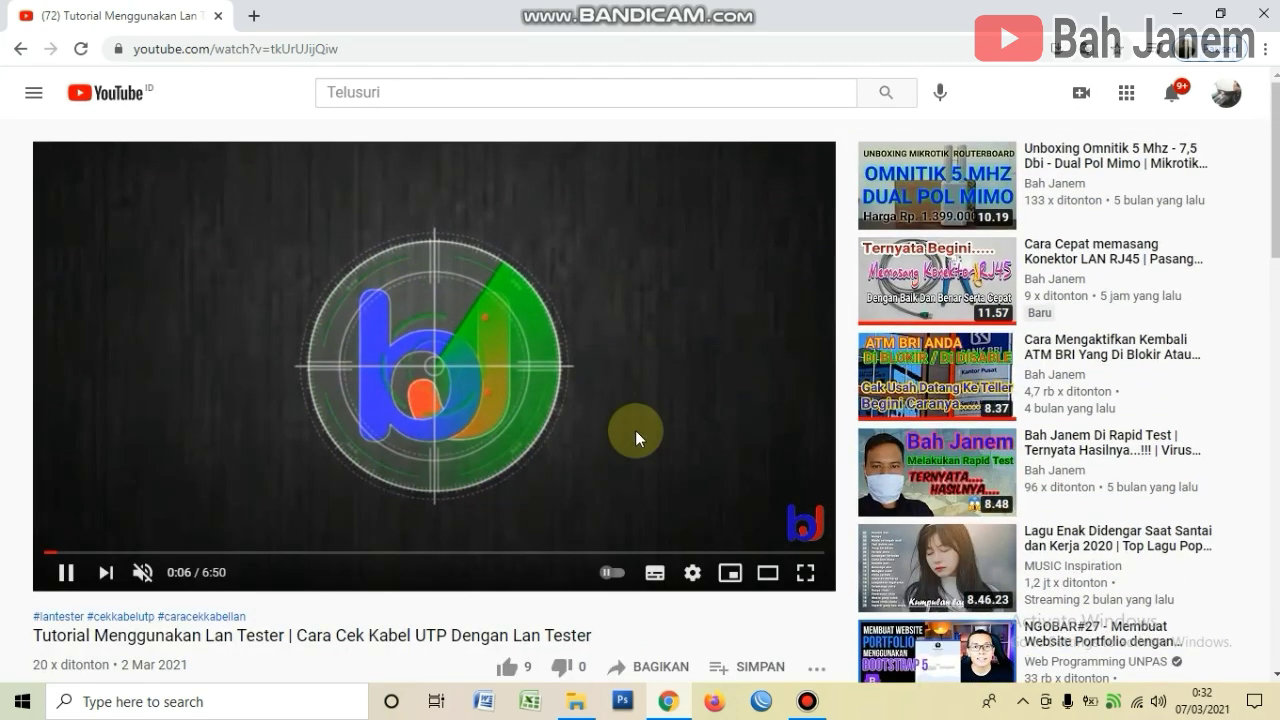
pyautogui.scroll(-1, 635, 430)
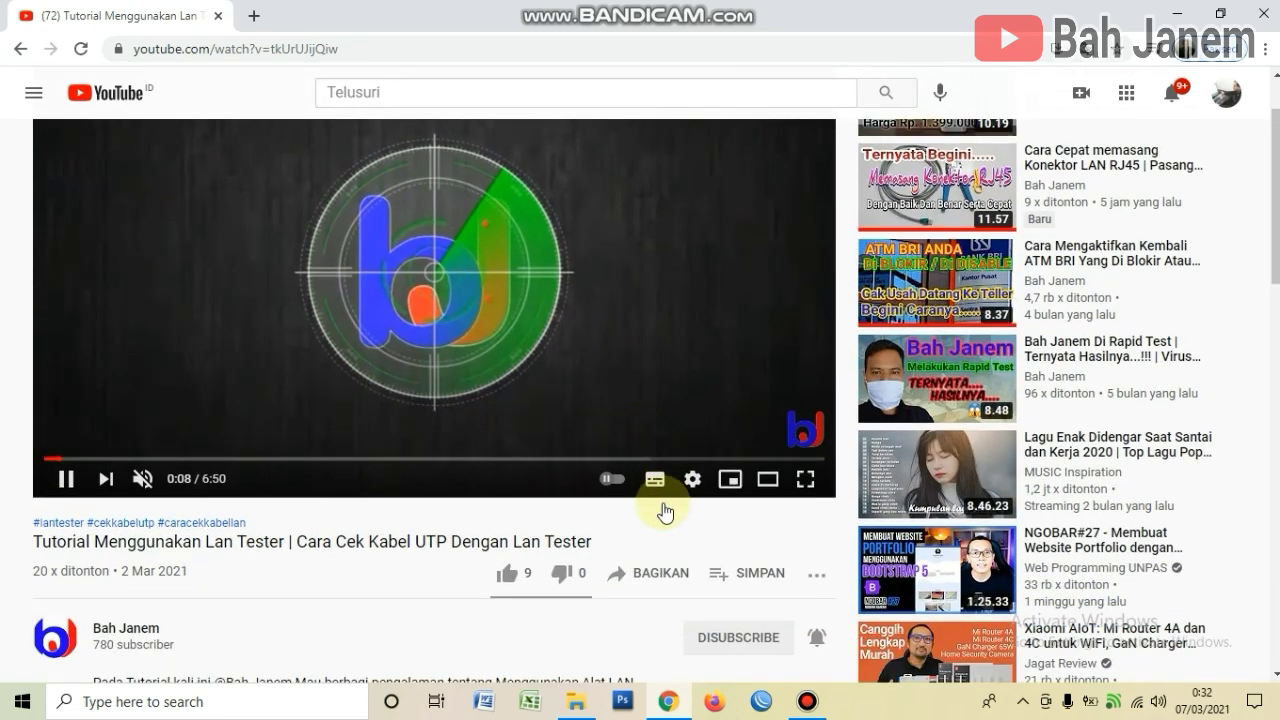
pyautogui.scroll(-4, 680, 562)
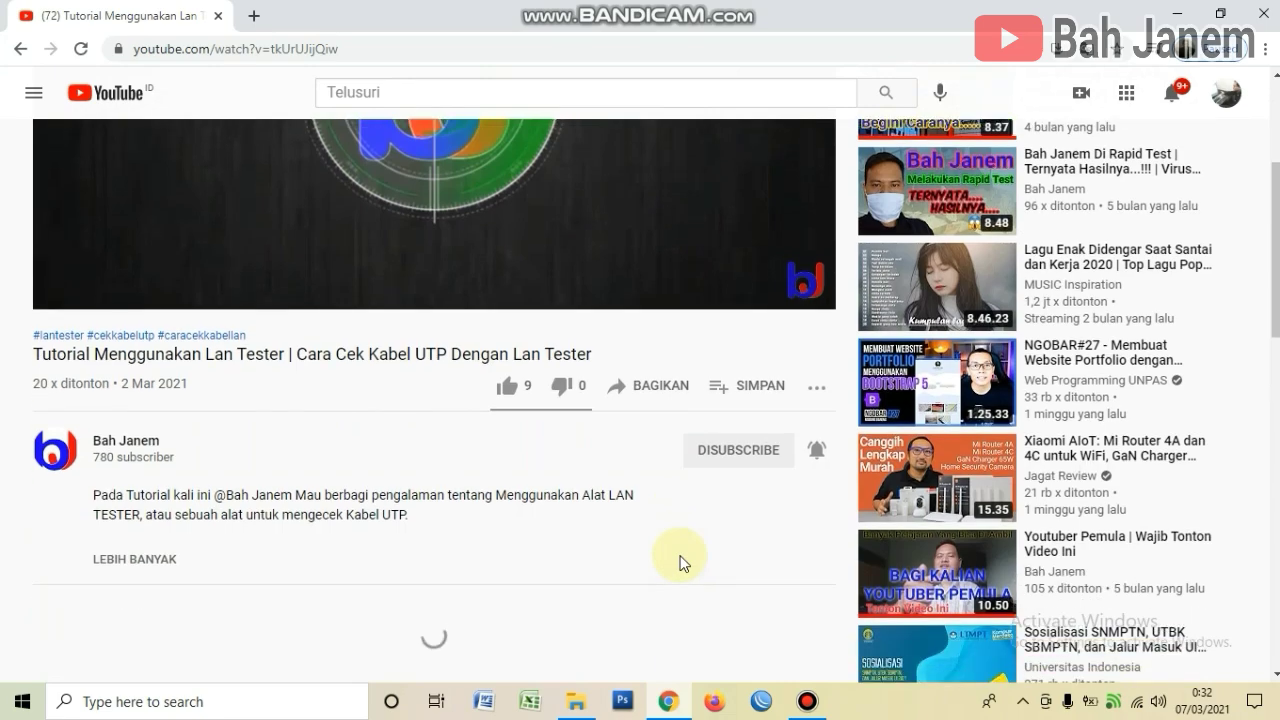
pyautogui.scroll(5, 682, 552)
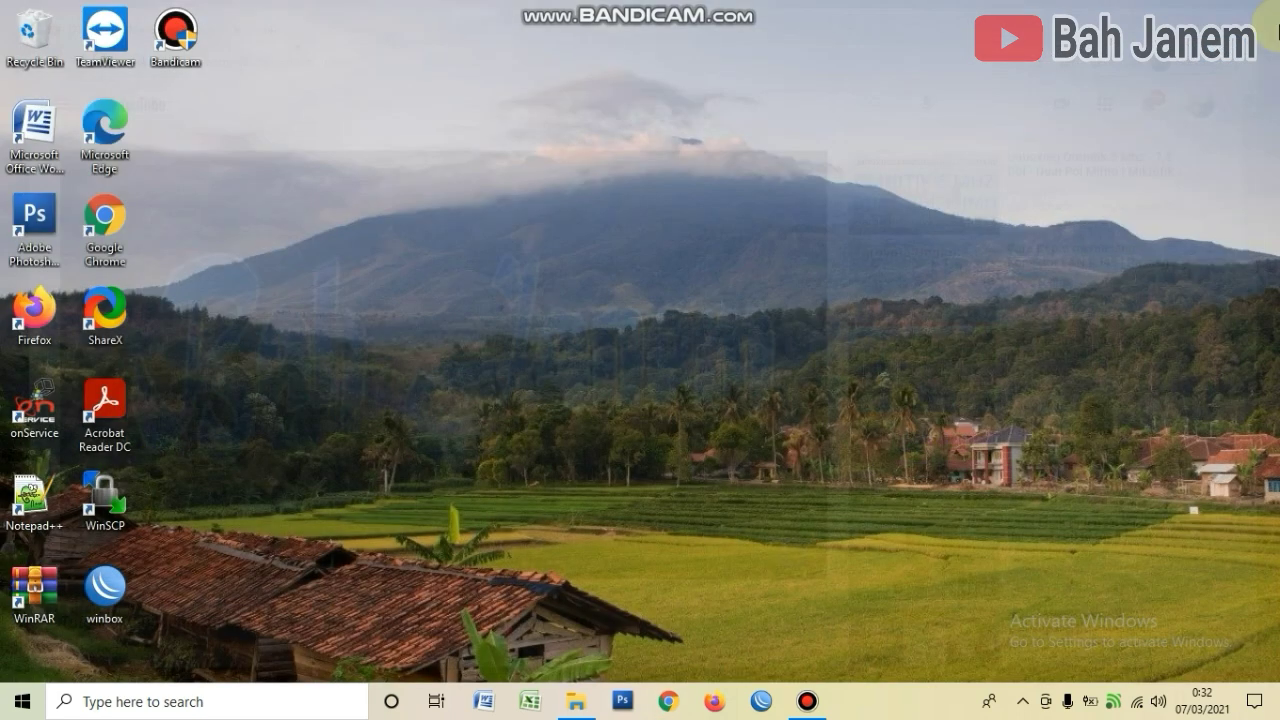
# - Hide the Chrome YouTube window to show the desktop with the mirrored phone
pyautogui.press('super+d')
pyautogui.click(629, 295)
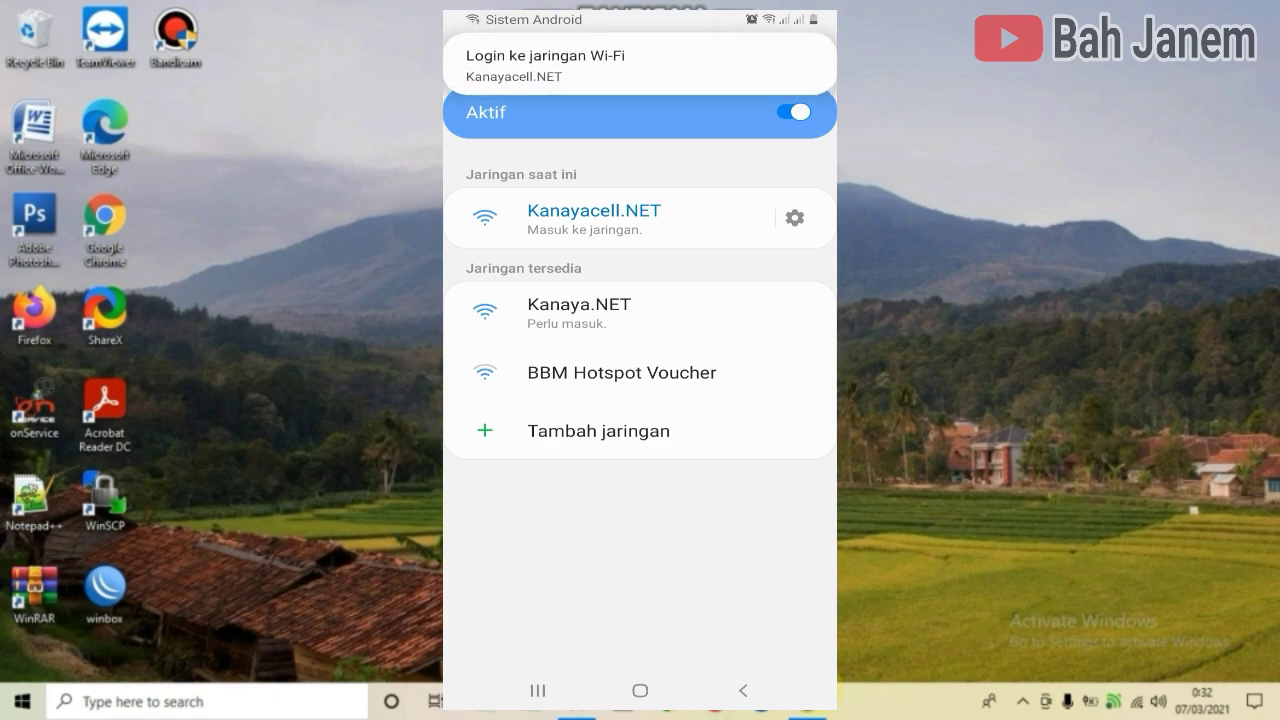
# - Submit a voucher code on the phone's Kanayacell.NET login page to connect
pyautogui.click(594, 217)
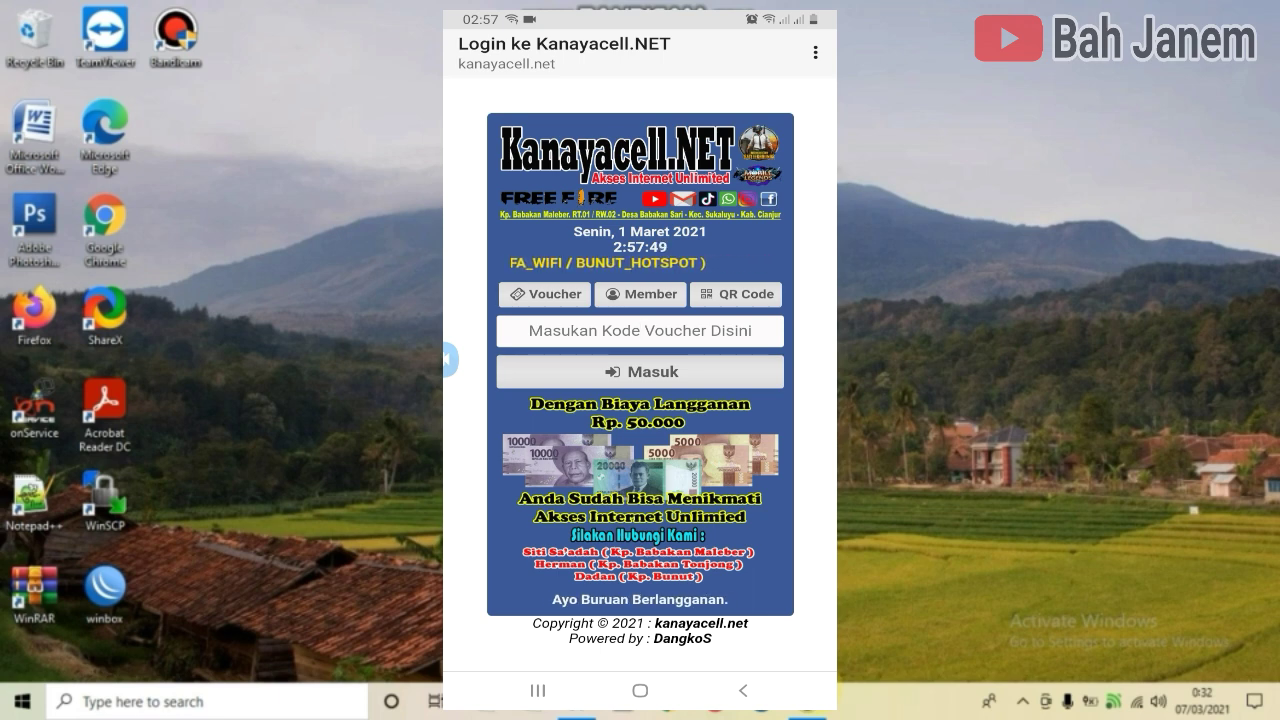
pyautogui.click(640, 331)
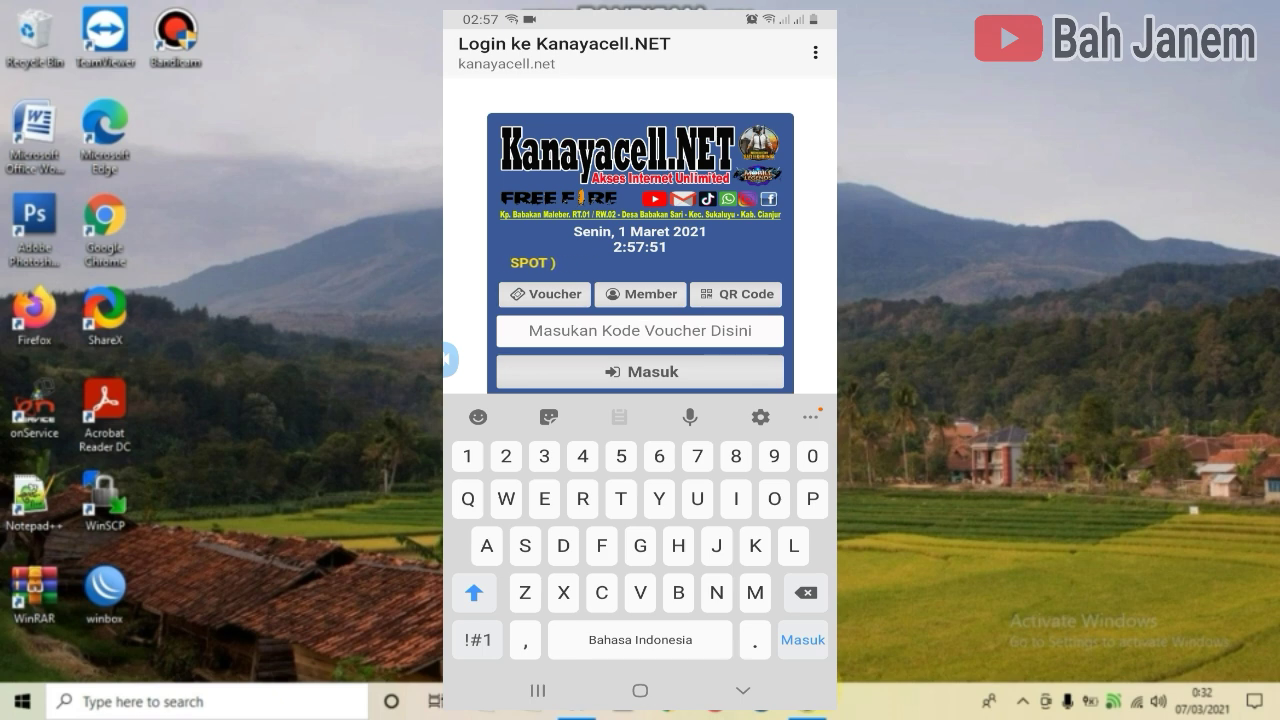
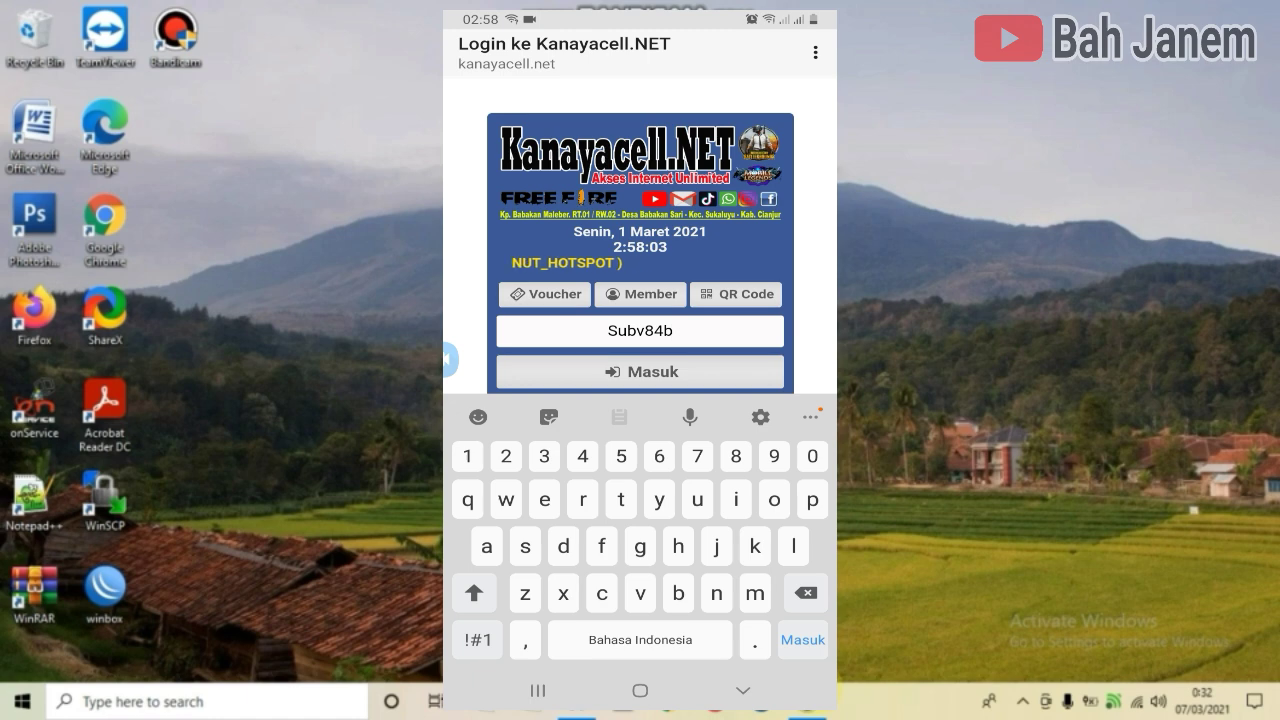
pyautogui.press('Return')
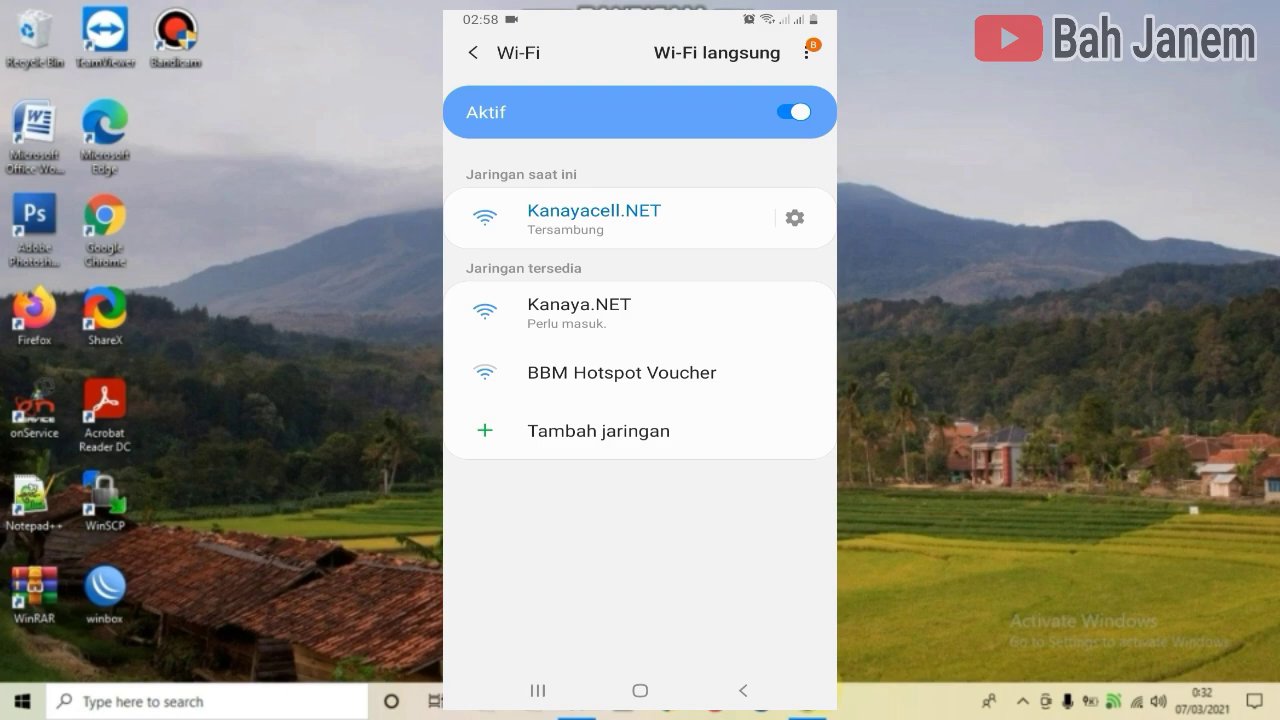
# - Launch the YouTube app from the phone's Google folder
pyautogui.click(640, 690)
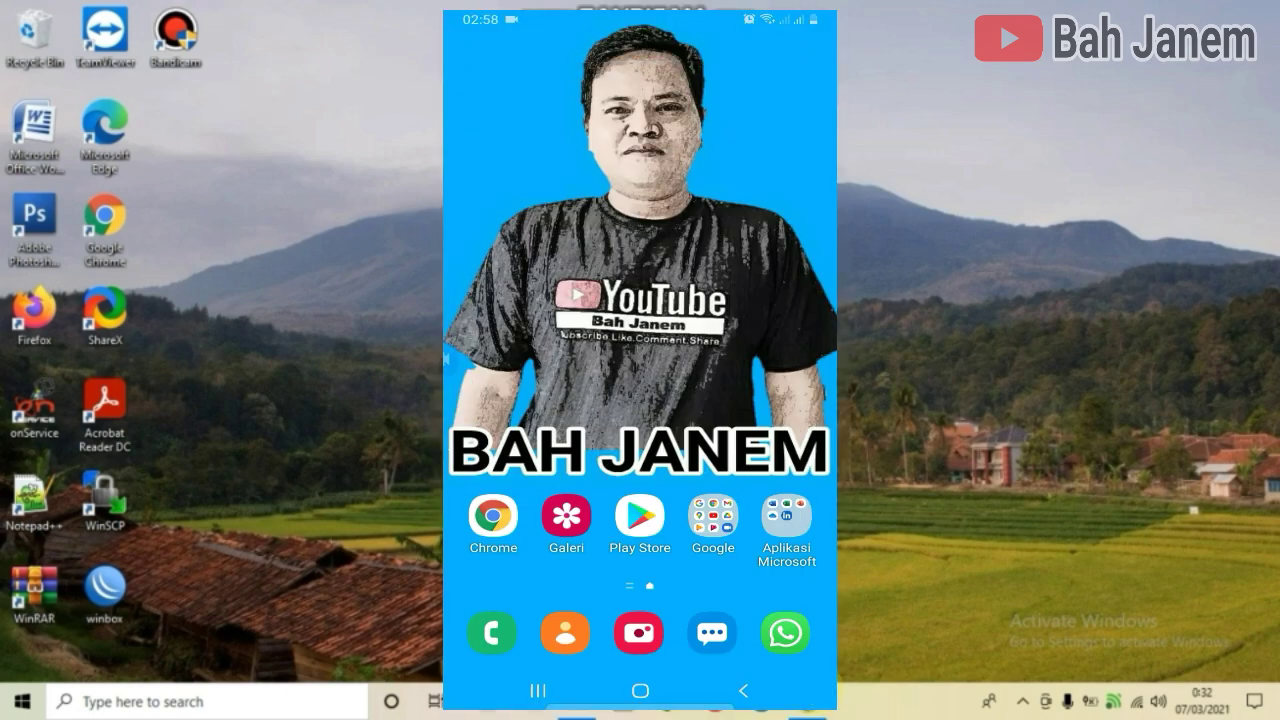
pyautogui.click(713, 516)
pyautogui.click(514, 358)
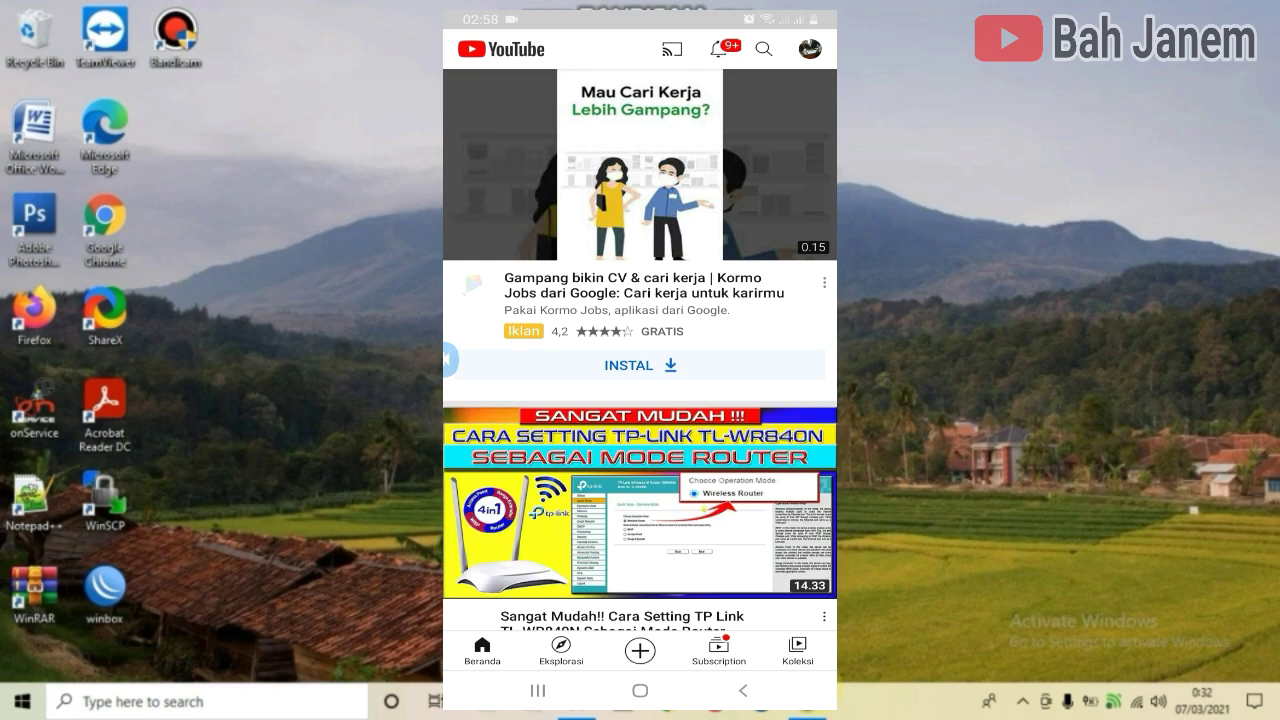
pyautogui.scroll(-1, 640, 335)
pyautogui.scroll(1, 640, 335)
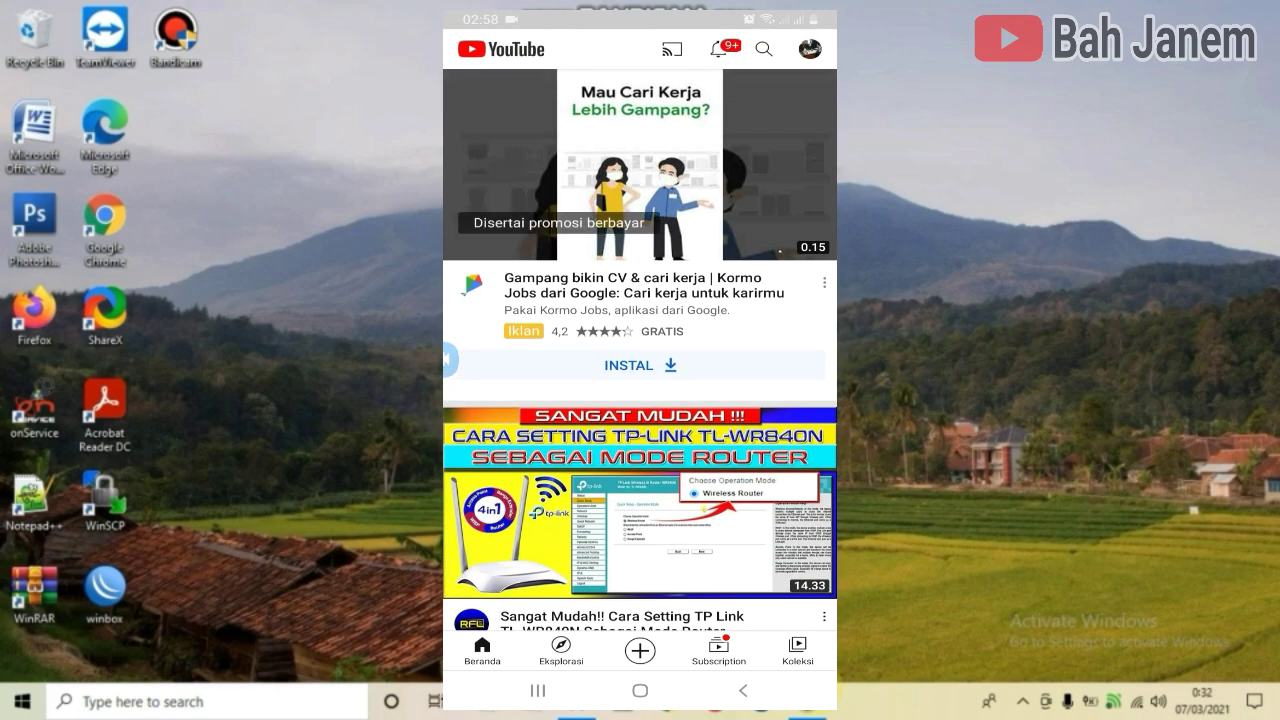
# - Play the newest video from the previously searched channel, then return home
pyautogui.click(763, 49)
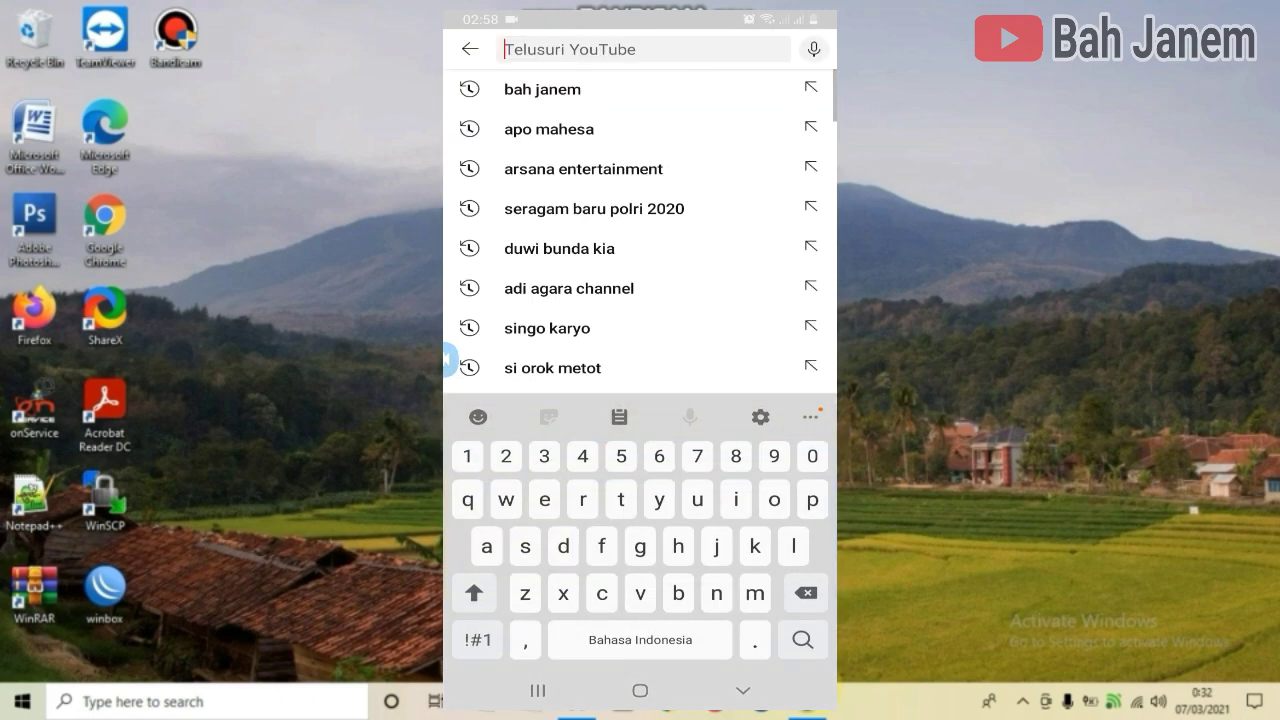
pyautogui.click(542, 89)
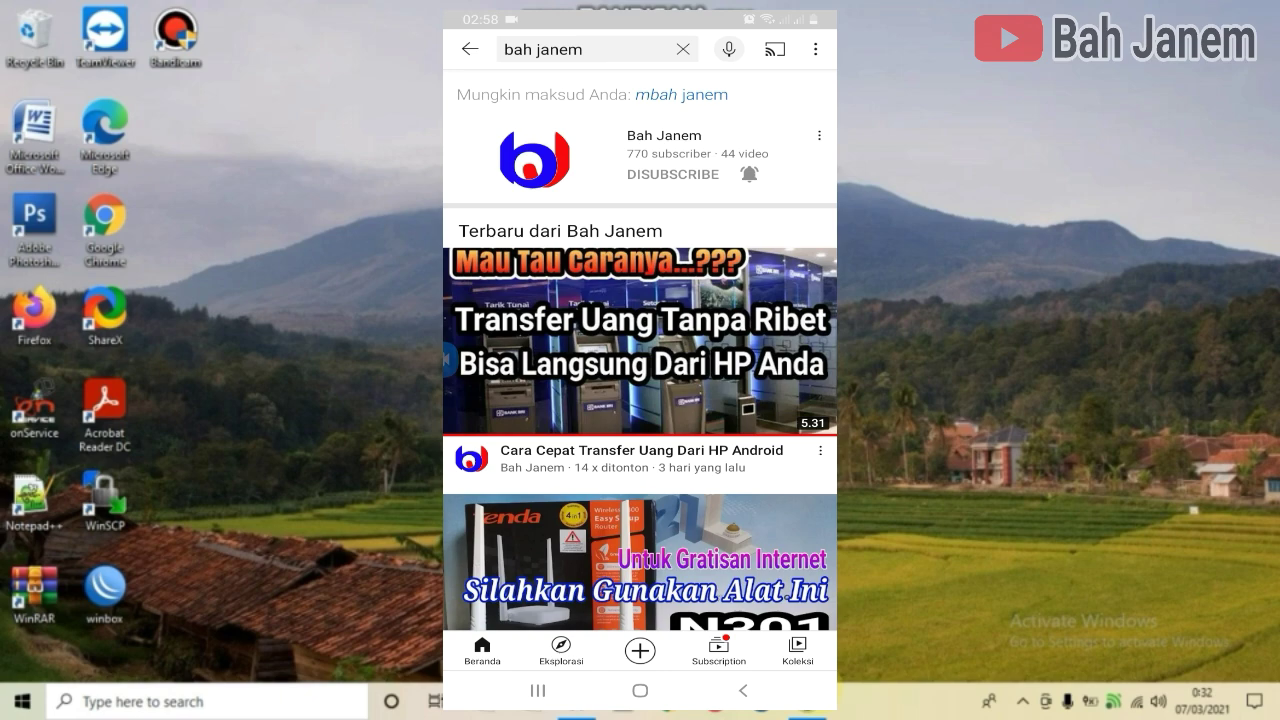
pyautogui.click(640, 340)
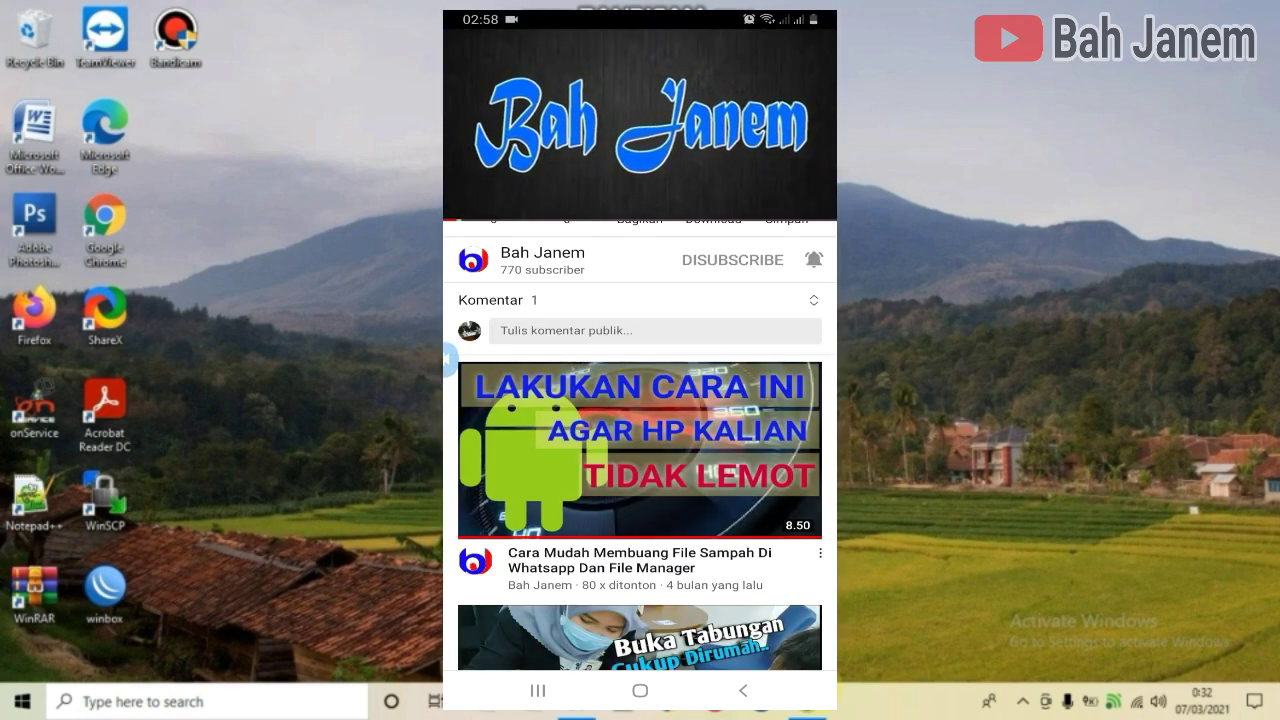
pyautogui.scroll(1, 640, 450)
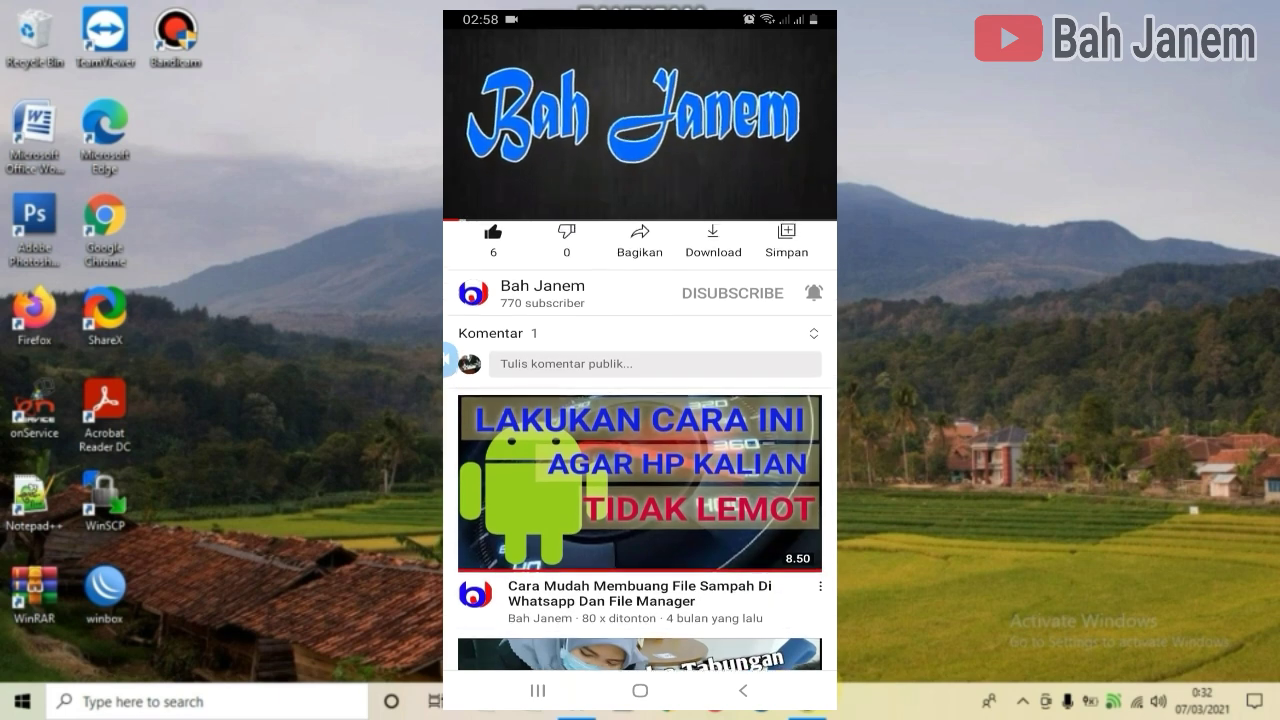
pyautogui.scroll(1, 640, 450)
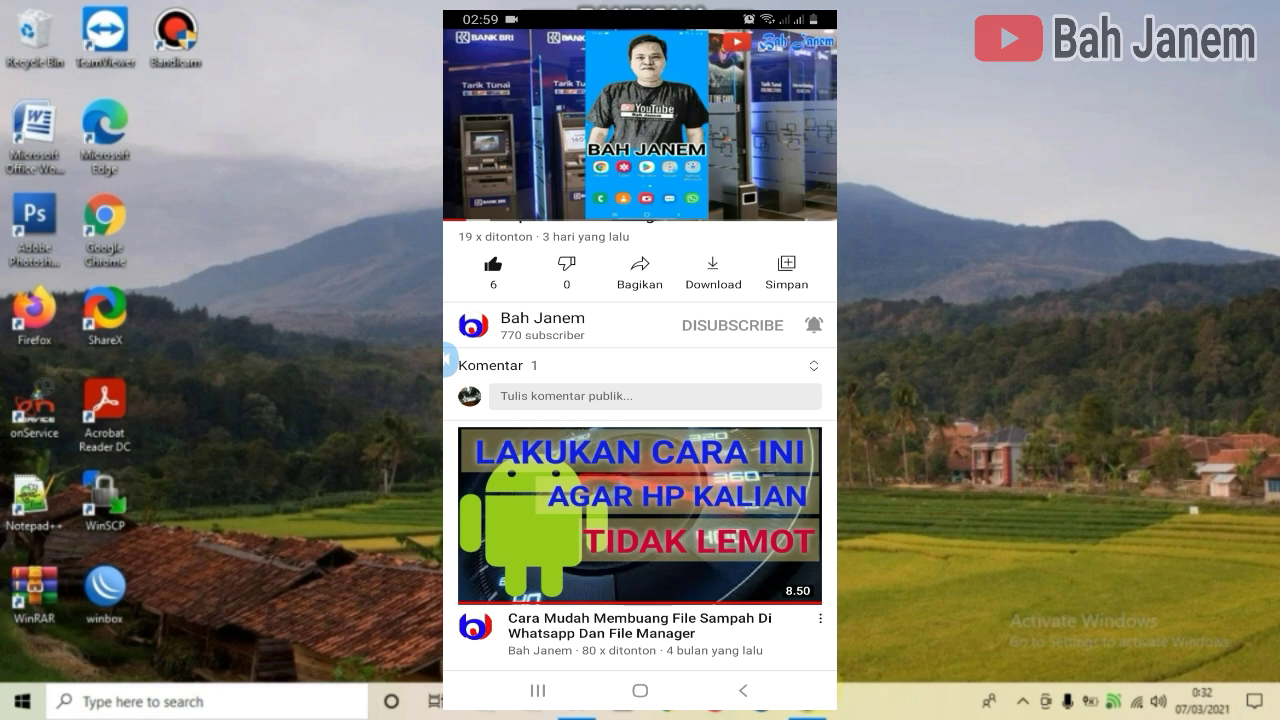
pyautogui.click(640, 690)
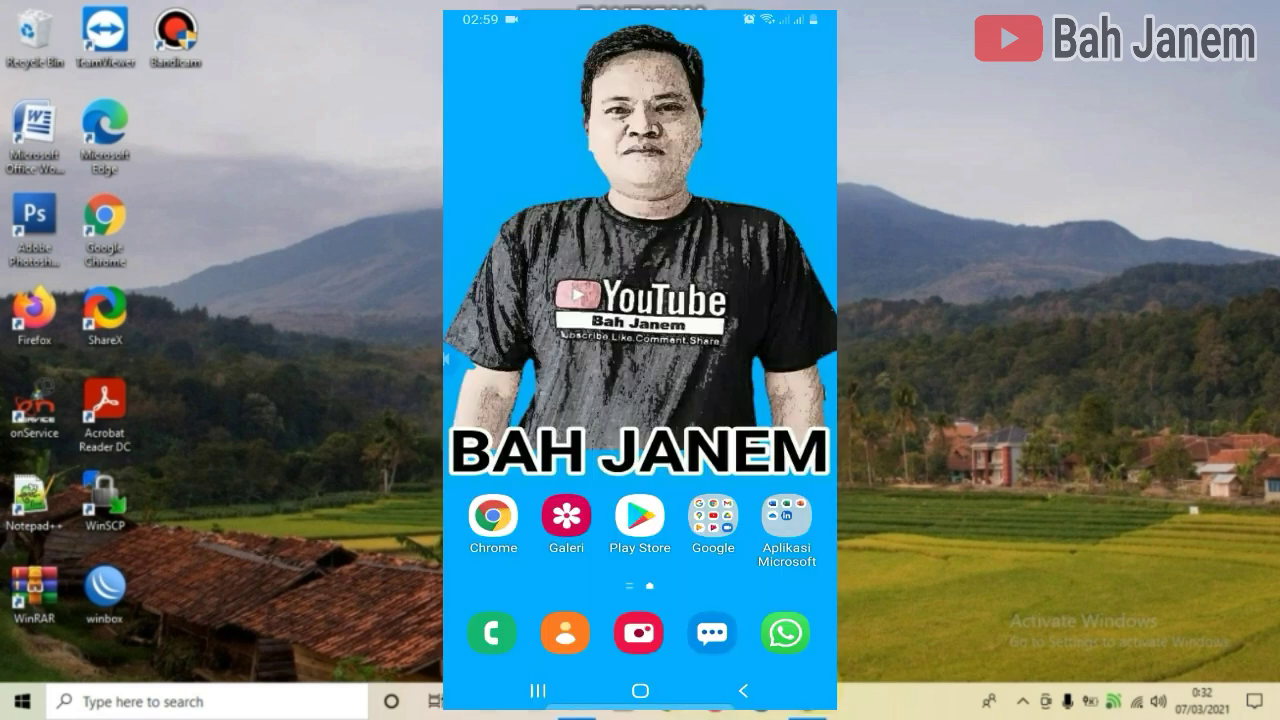